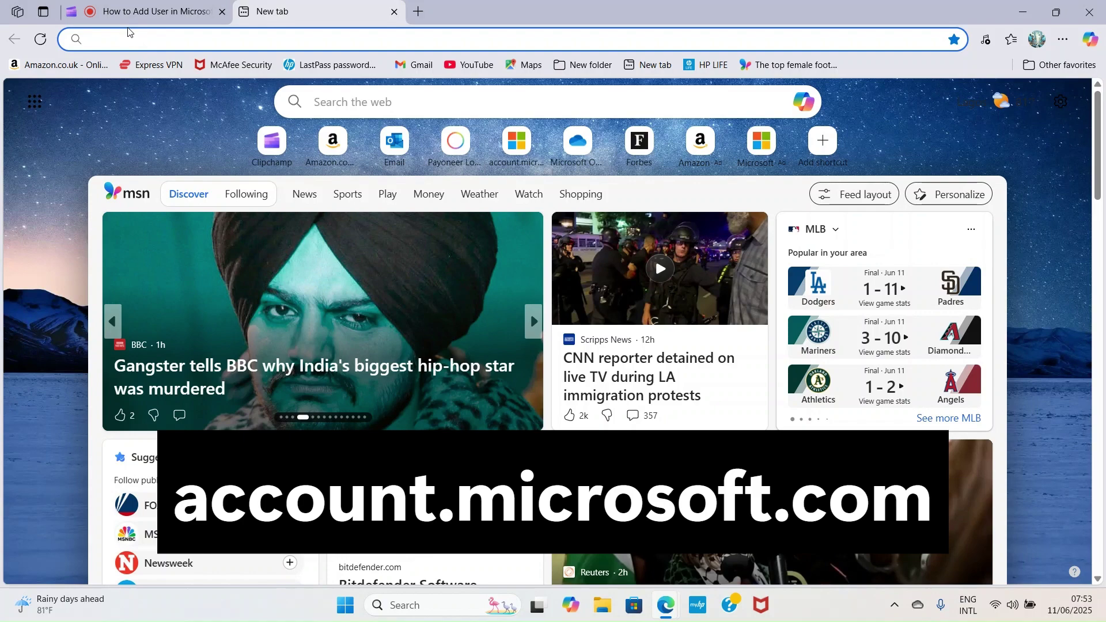
# Go to account.microsoft.com to load the Account overview with the Microsoft 365 Family subscription.
pyautogui.write('account.microsoft.com')
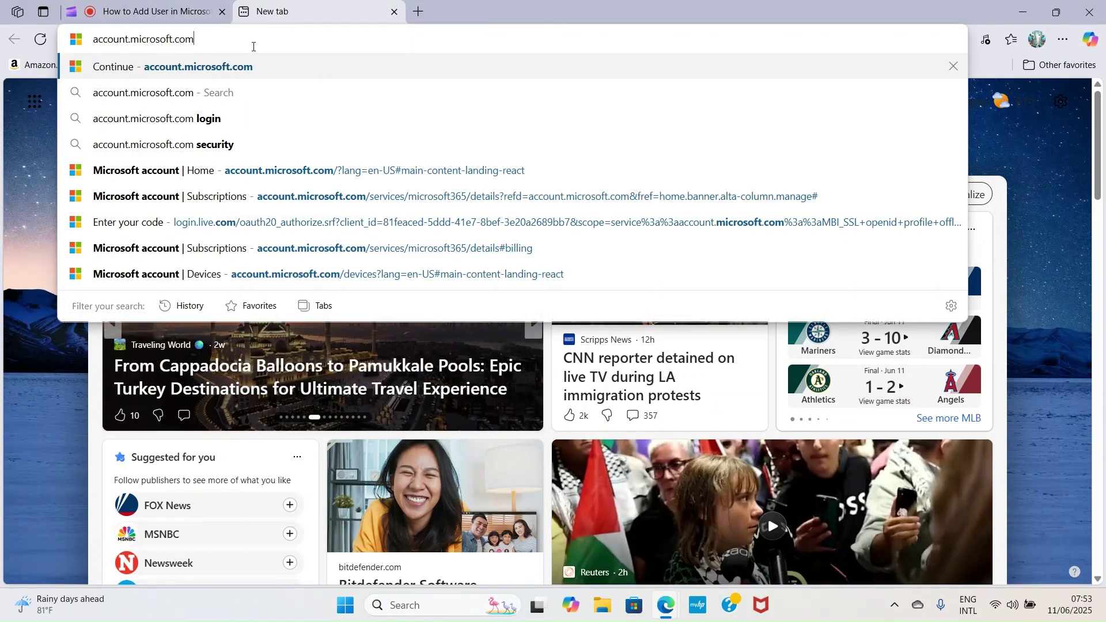
pyautogui.press('Return')
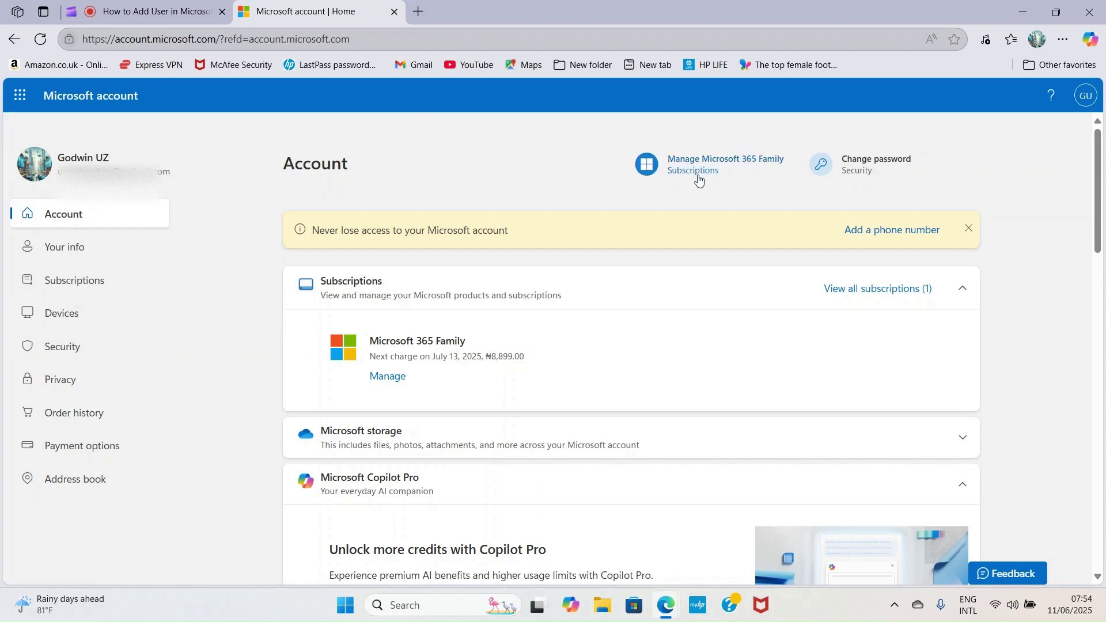
# Open Manage Microsoft 365 Family and scroll down to the Share subscription row.
pyautogui.click(751, 167)
pyautogui.scroll(-1, 640, 284)
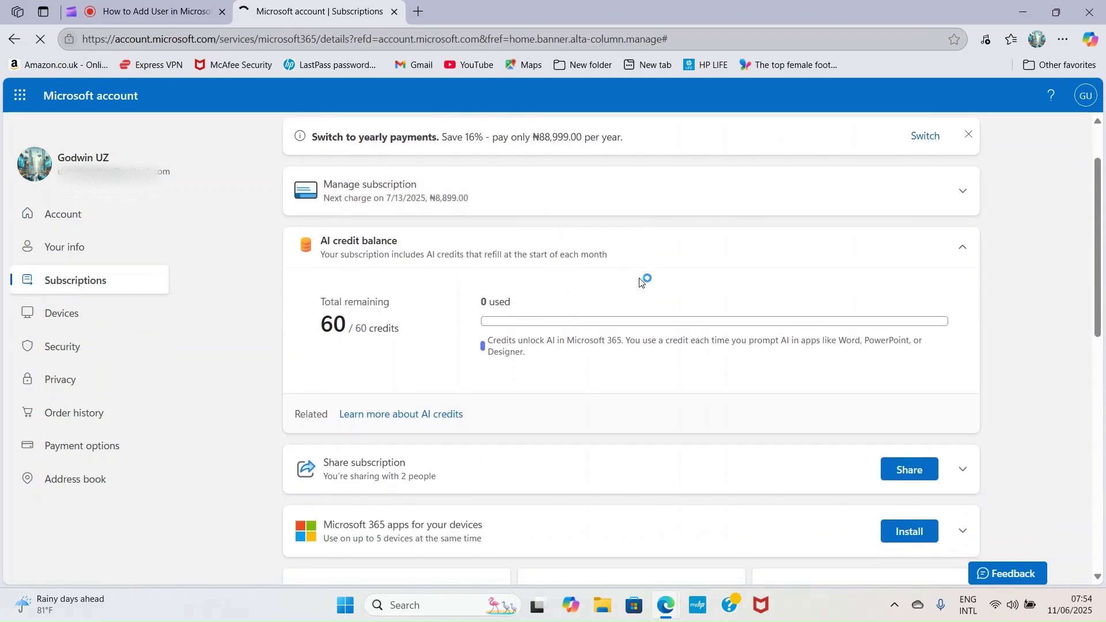
pyautogui.scroll(-4, 576, 335)
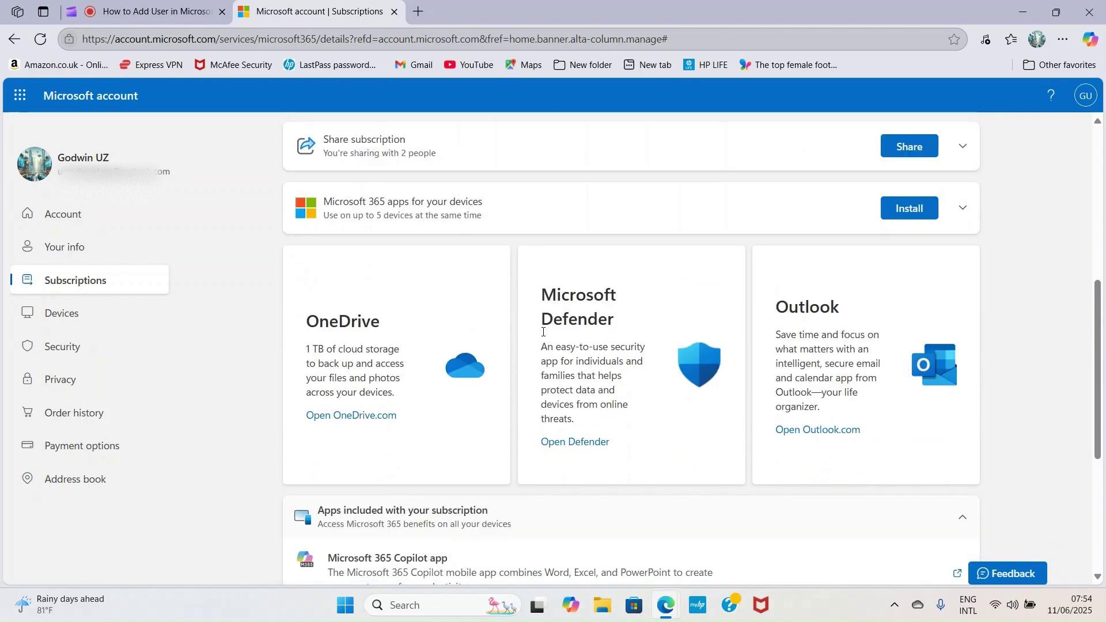
pyautogui.scroll(-5, 548, 337)
pyautogui.scroll(5, 547, 337)
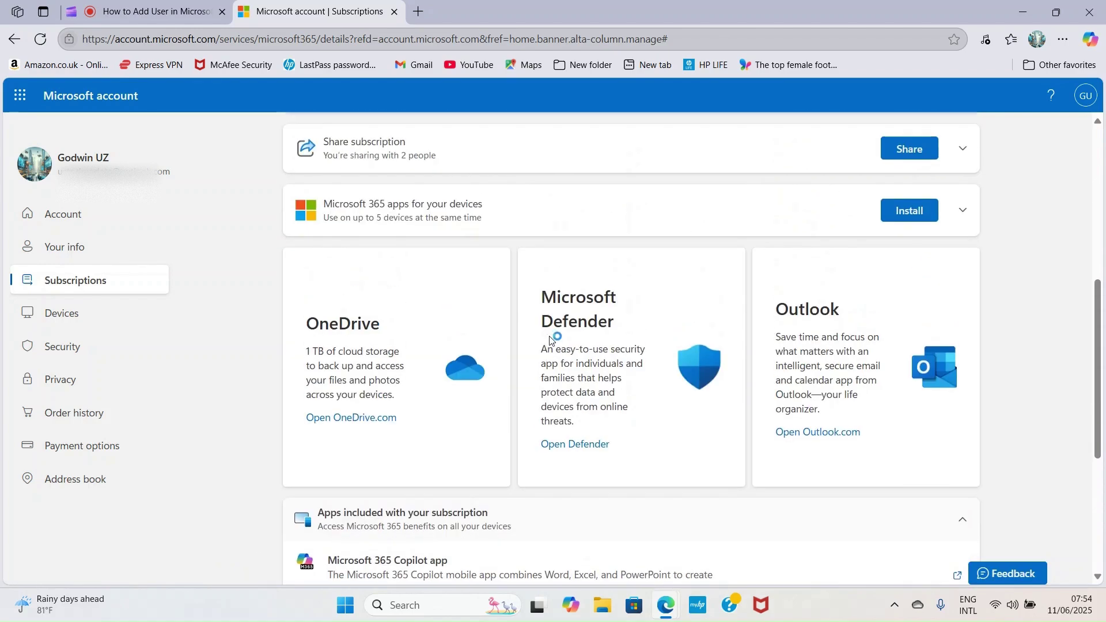
pyautogui.scroll(-3, 550, 340)
pyautogui.scroll(8, 553, 337)
pyautogui.scroll(-2, 557, 349)
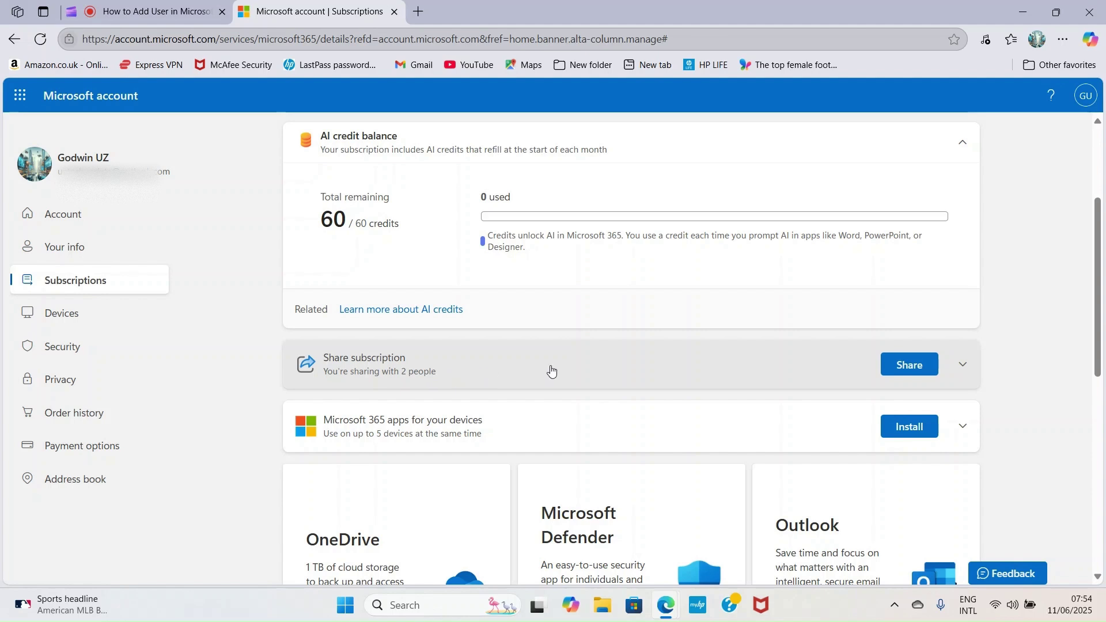
# Choose Share in the Share subscription row to show the 'Share your benefits' options.
pyautogui.click(910, 368)
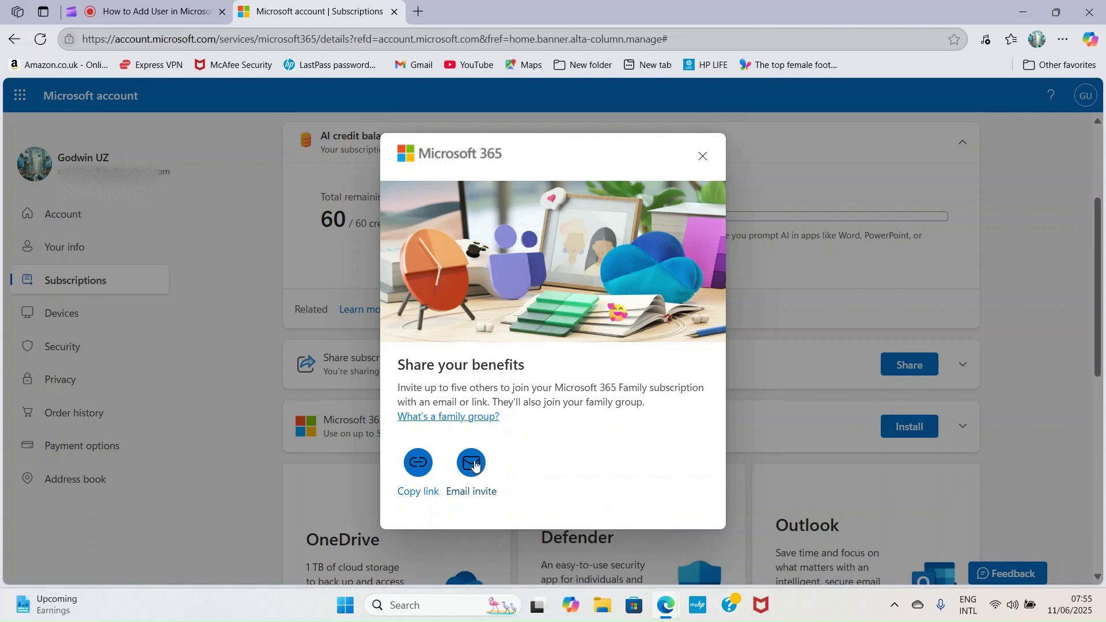
# Send an Email invite by pasting the recipient's Gmail address into Add email and sharing.
pyautogui.click(473, 463)
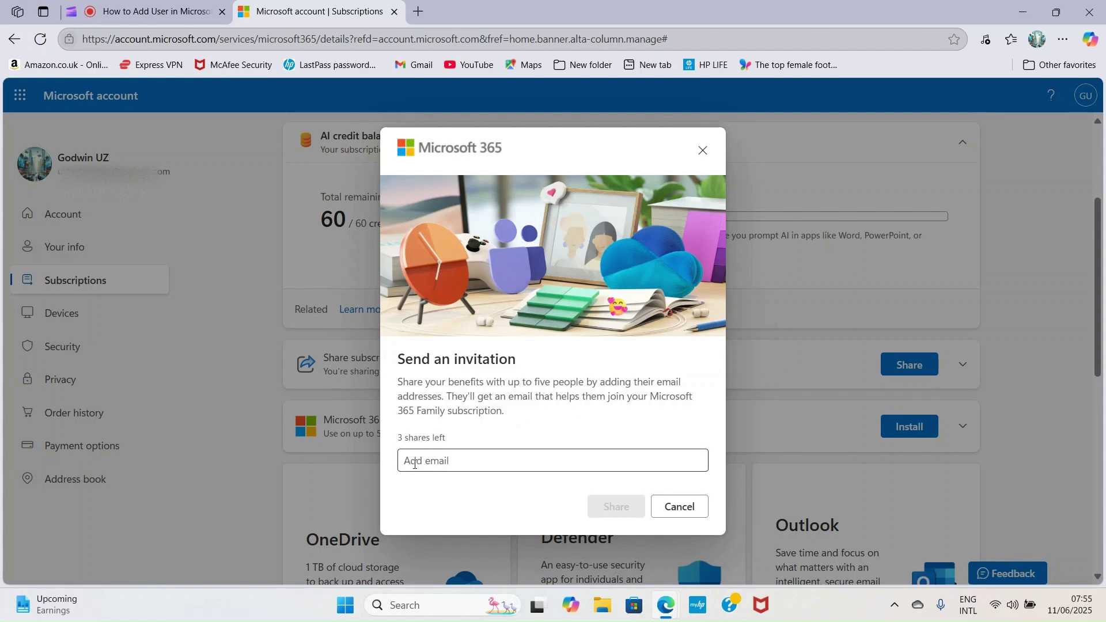
pyautogui.click(413, 464)
pyautogui.hotkey('ctrl', 'v')
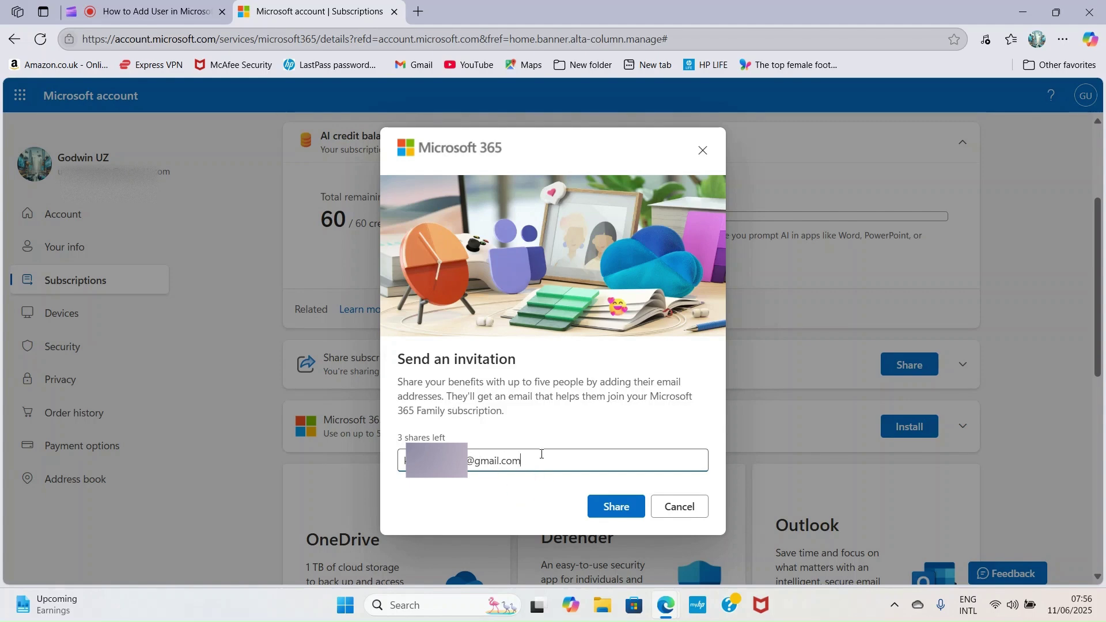
pyautogui.click(621, 506)
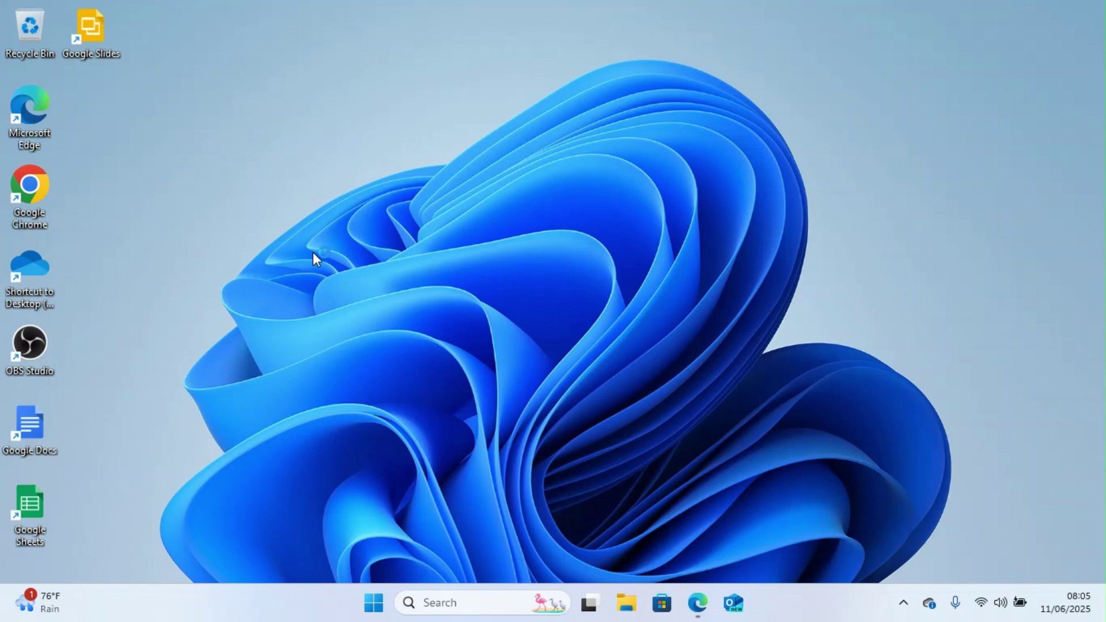
# Switch to the Edge window with a new tab using Alt+Tab.
pyautogui.hotkey('alt', 'Tab')
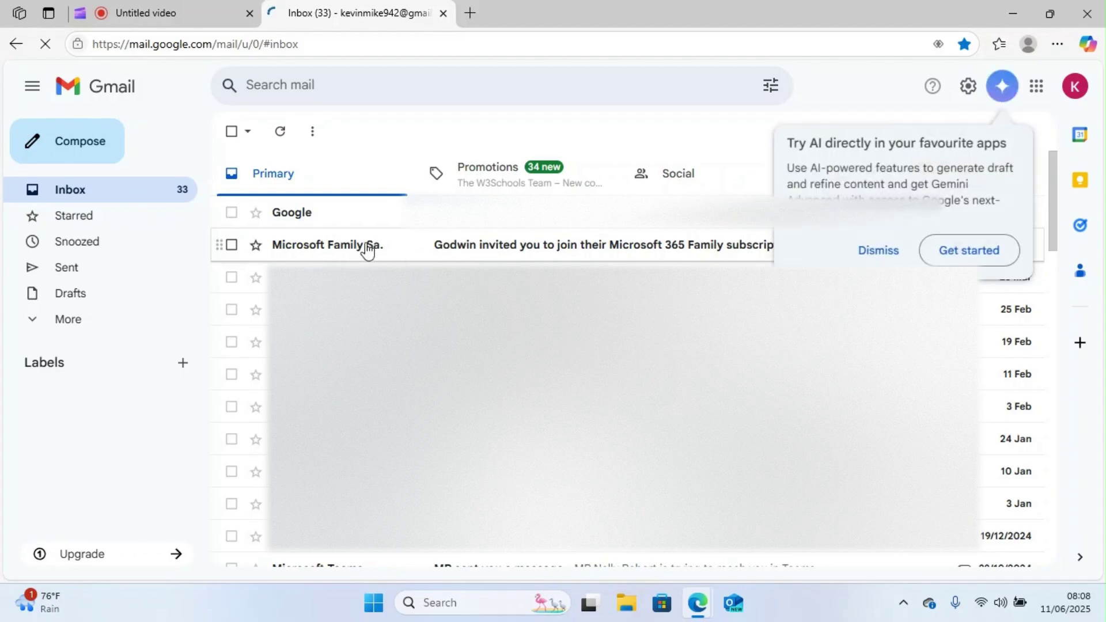
# Dismiss the Gemini AI promotion popup over the Gmail inbox.
pyautogui.click(887, 254)
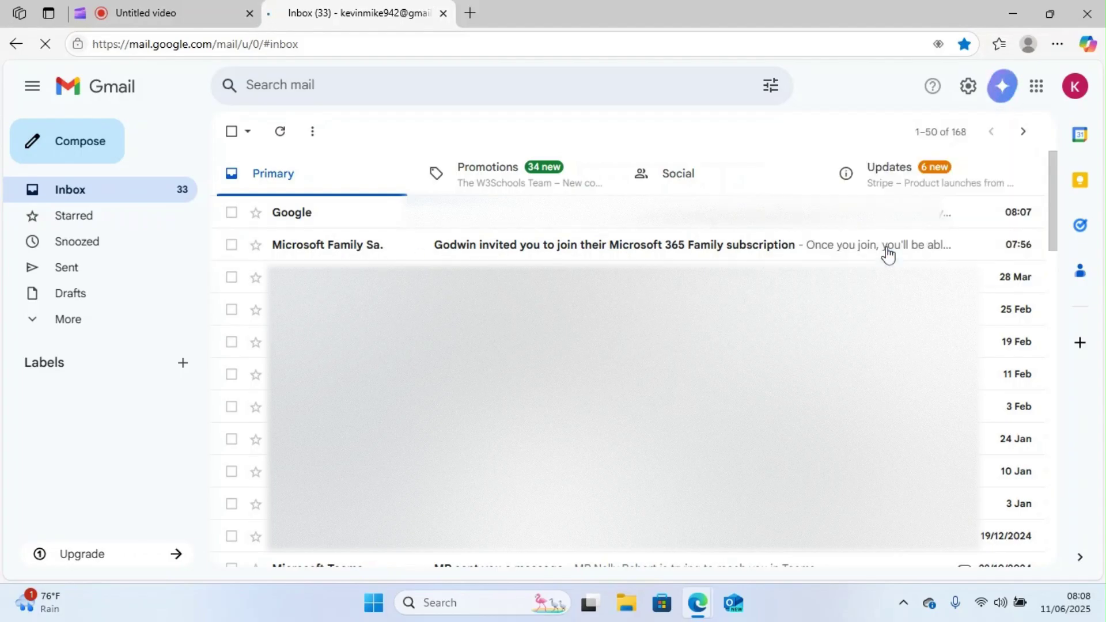
# Open the Microsoft Family Safety invitation email and follow its Get started link.
pyautogui.click(461, 249)
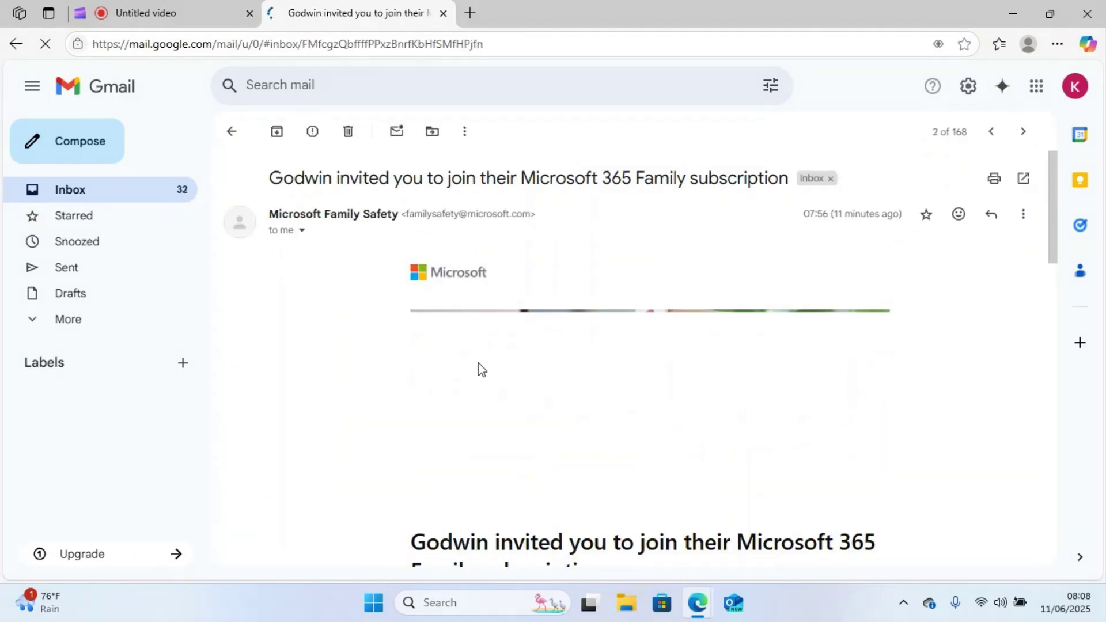
pyautogui.scroll(-3, 484, 374)
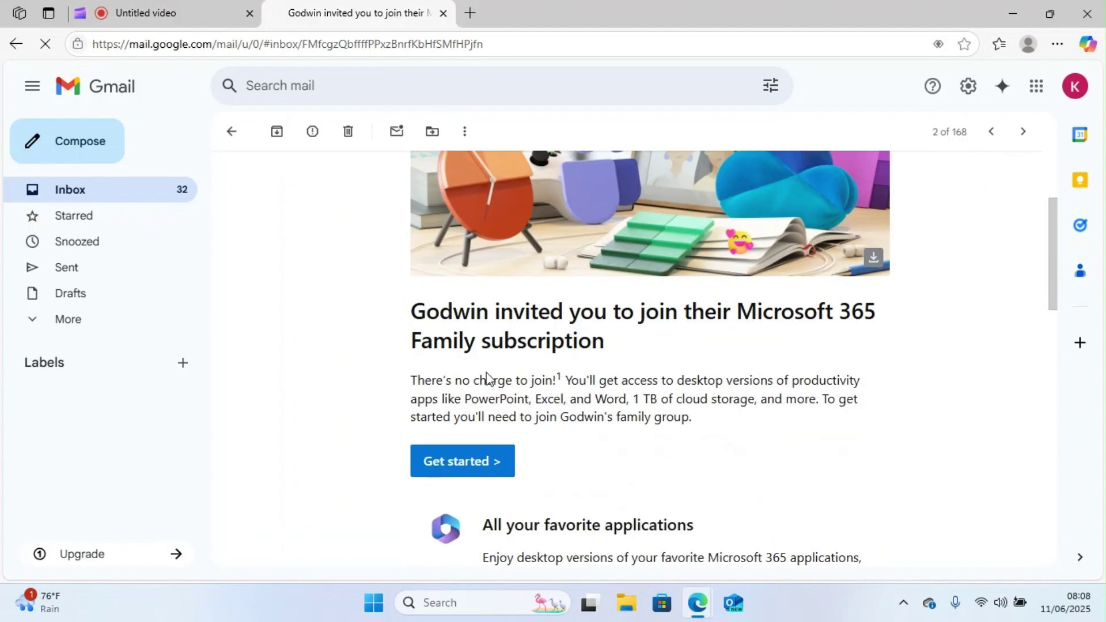
pyautogui.scroll(2, 487, 378)
pyautogui.scroll(-3, 487, 379)
pyautogui.scroll(2, 487, 380)
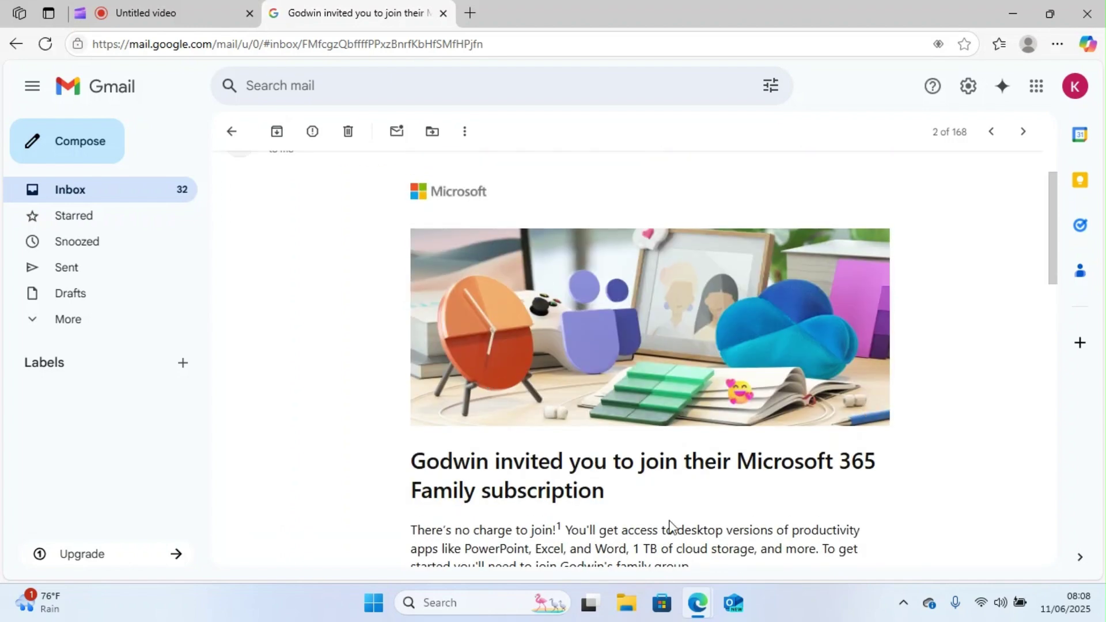
pyautogui.scroll(-3, 518, 451)
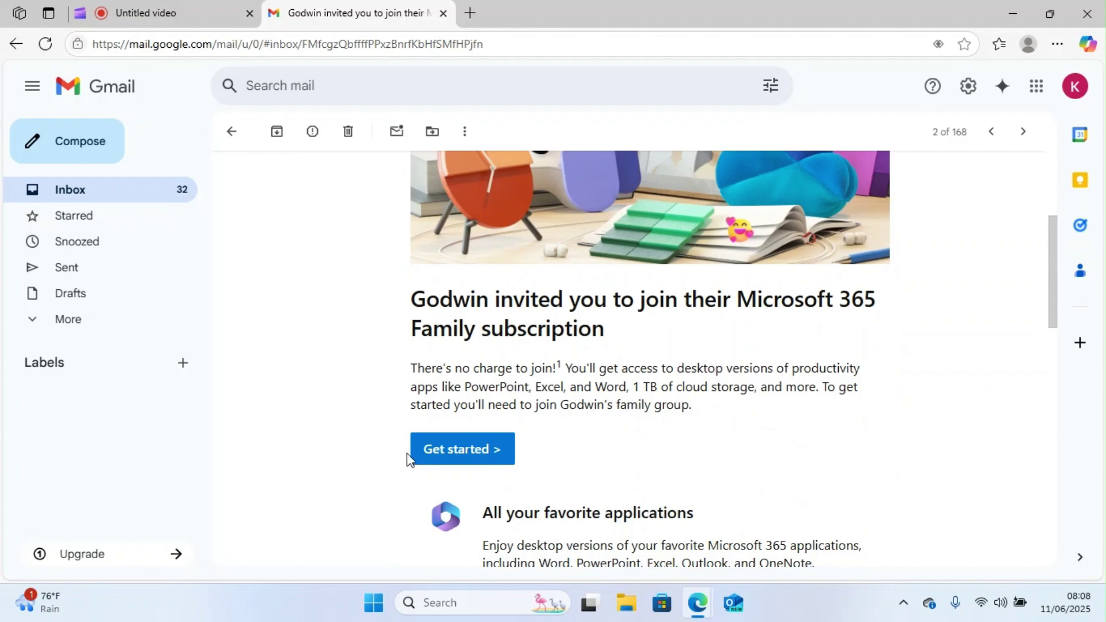
pyautogui.click(452, 452)
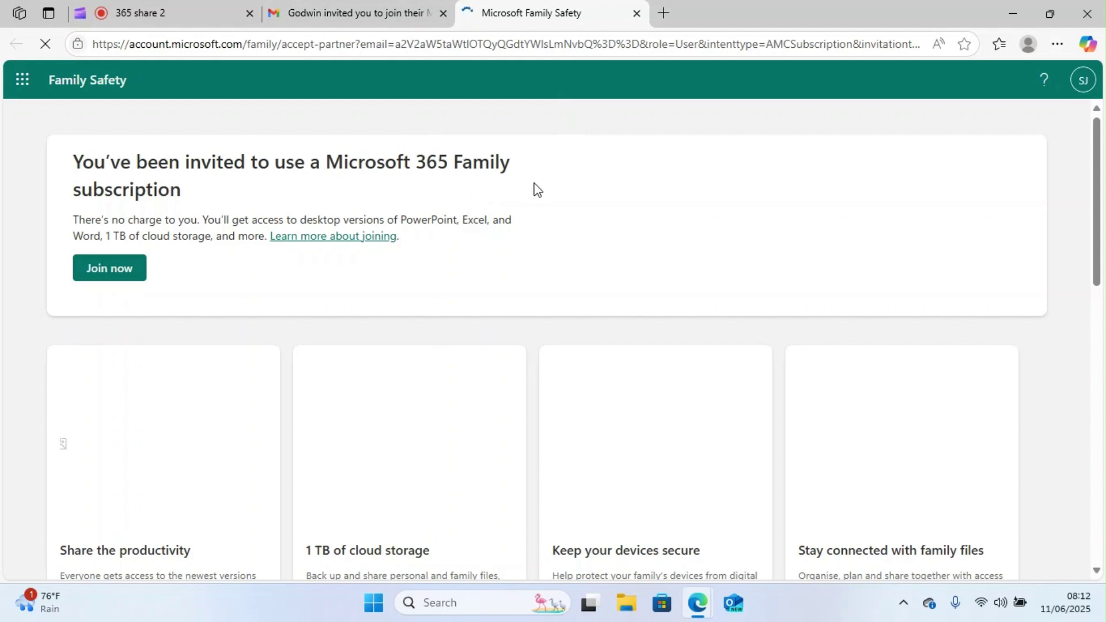
pyautogui.click(351, 12)
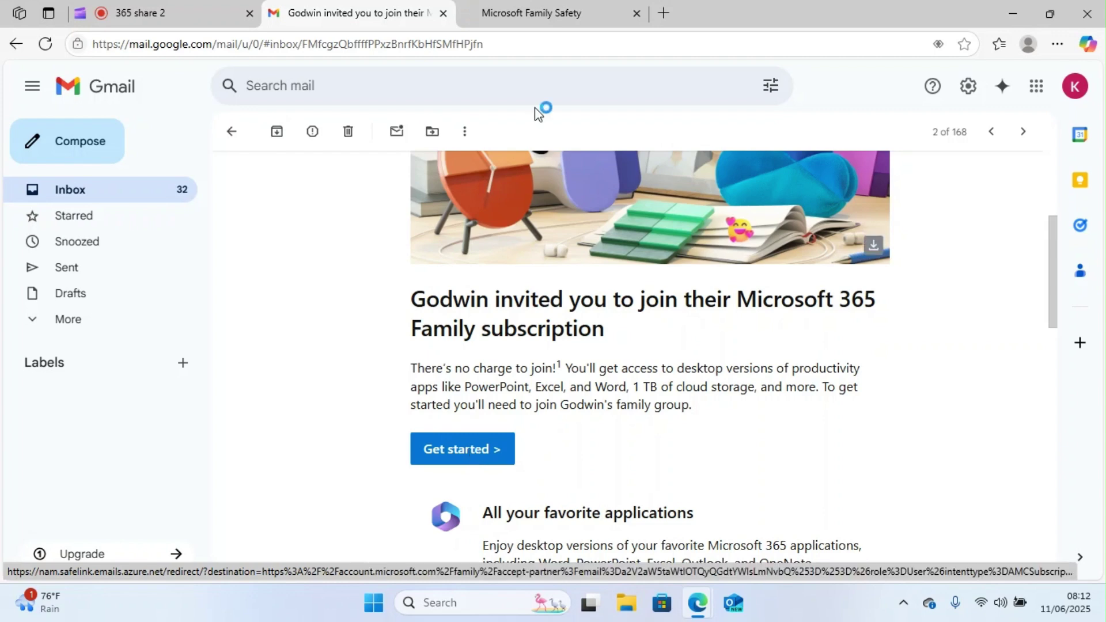
pyautogui.click(534, 7)
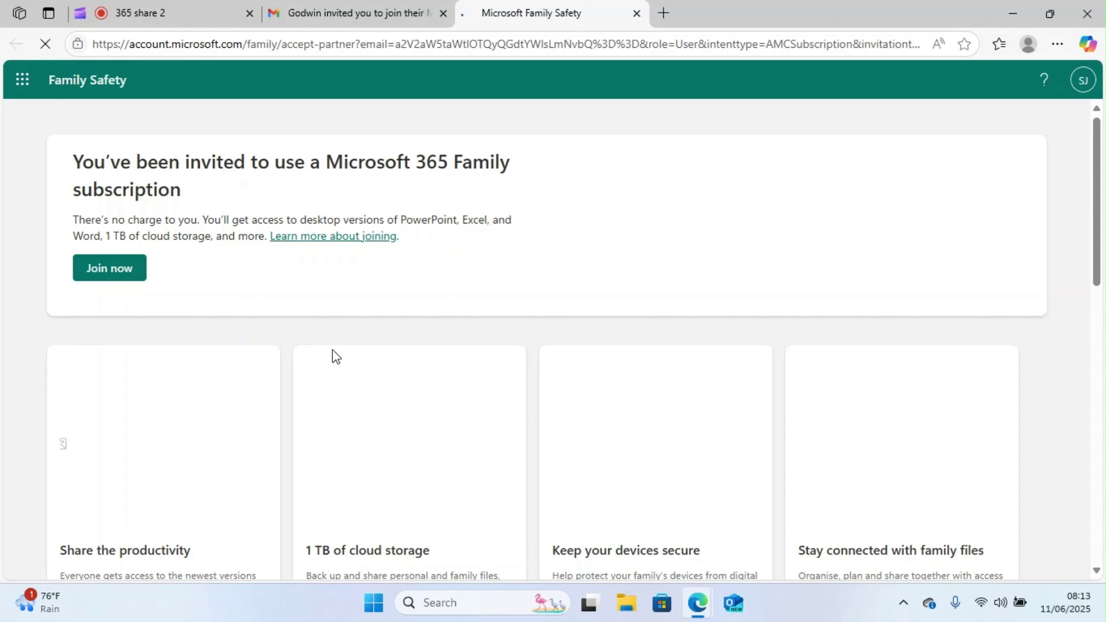
pyautogui.scroll(-1, 236, 251)
pyautogui.scroll(-6, 240, 262)
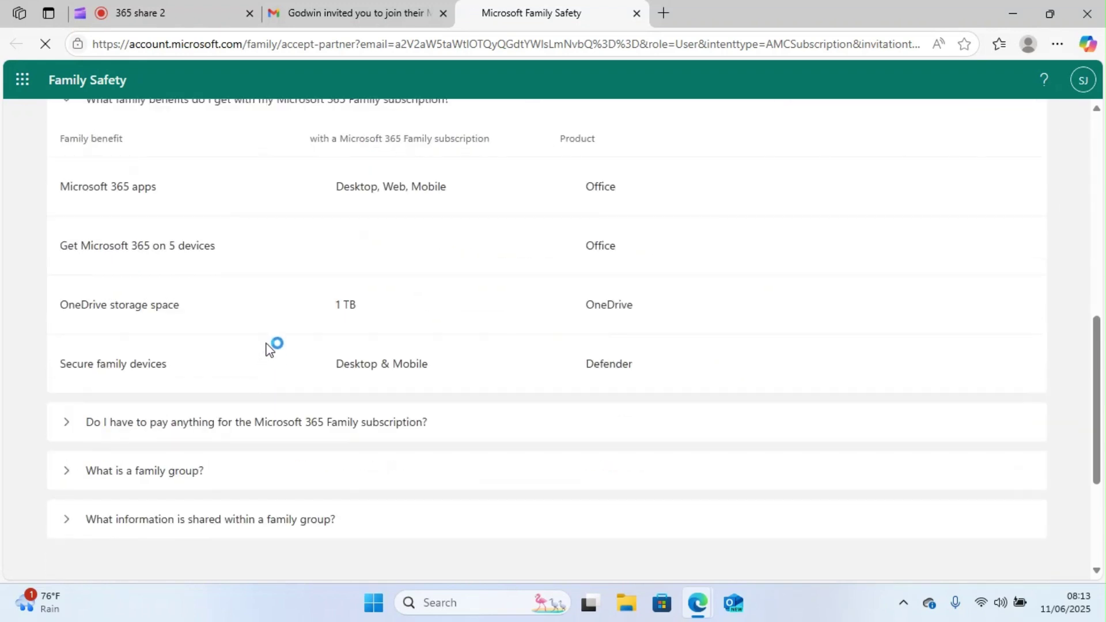
pyautogui.scroll(2, 268, 346)
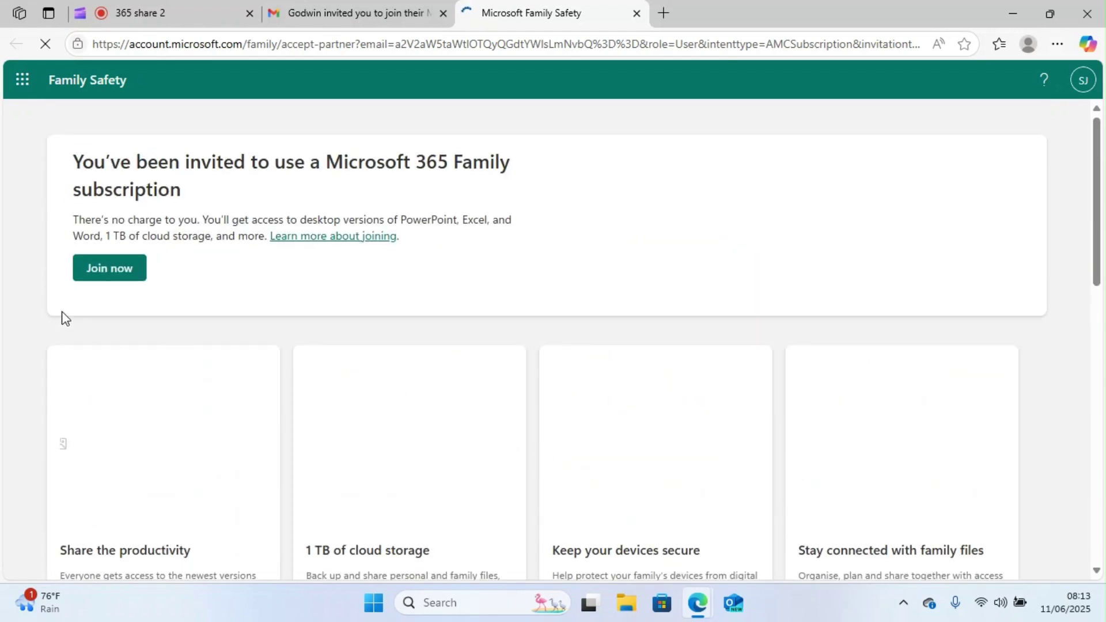
# Accept the invitation with Join now and review the Congratulations confirmation page.
pyautogui.click(110, 272)
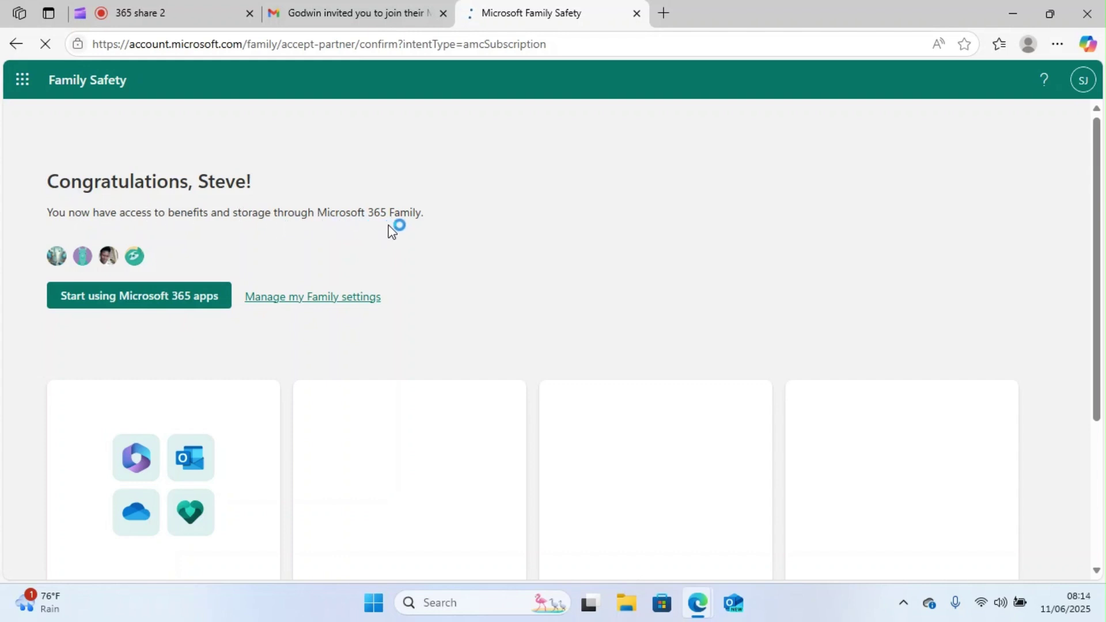
pyautogui.scroll(-3, 447, 222)
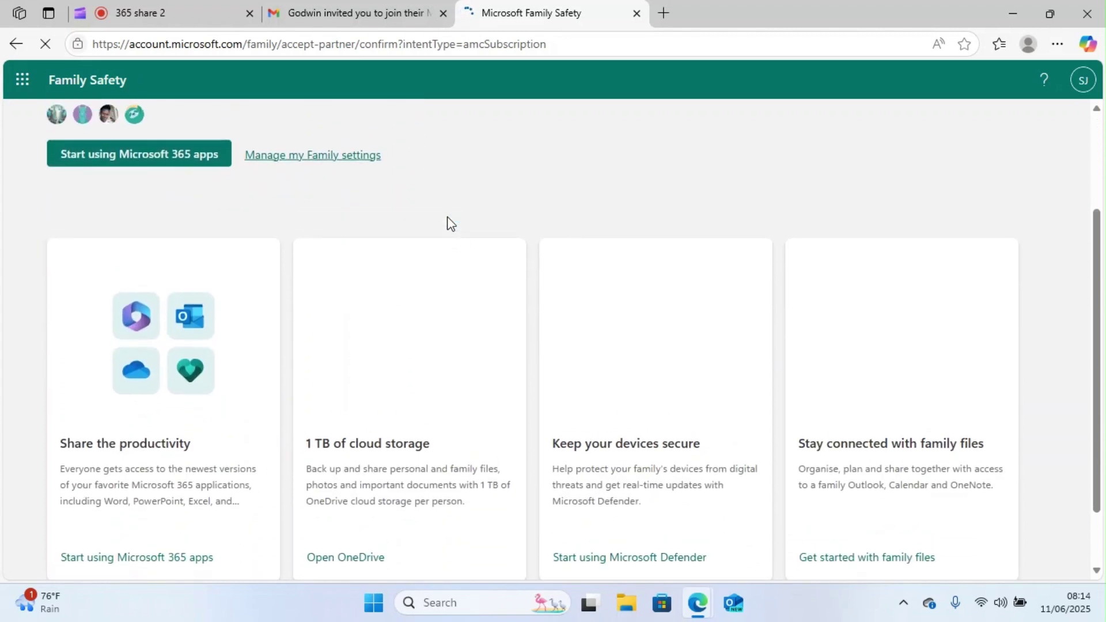
pyautogui.scroll(3, 447, 222)
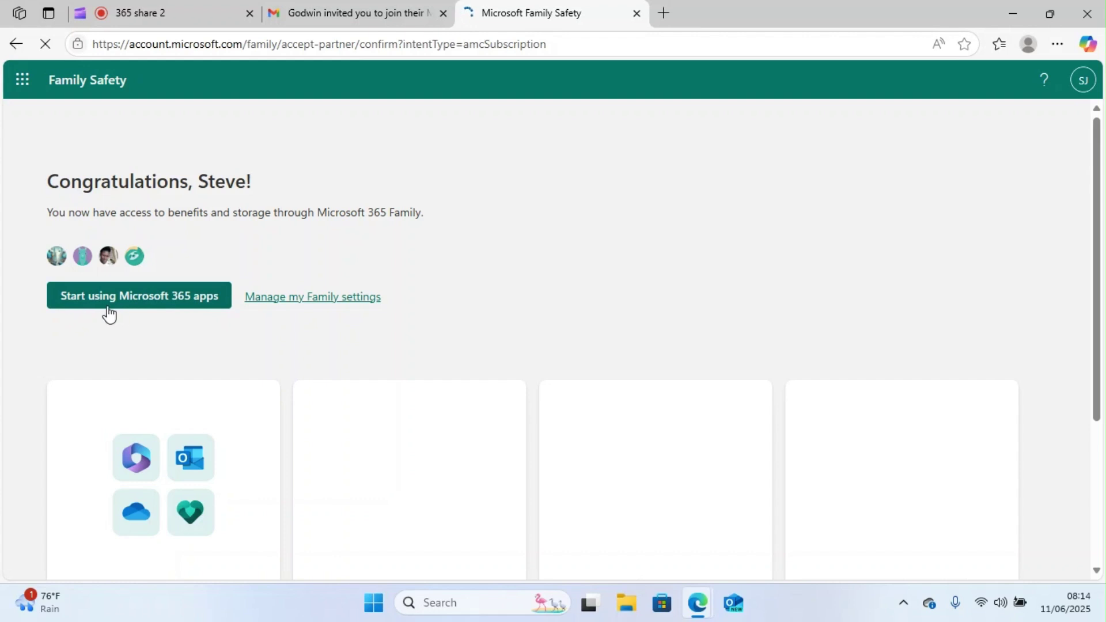
# Follow Start using Microsoft 365 apps, then Install, to open the Install Microsoft 365 dialog.
pyautogui.click(164, 302)
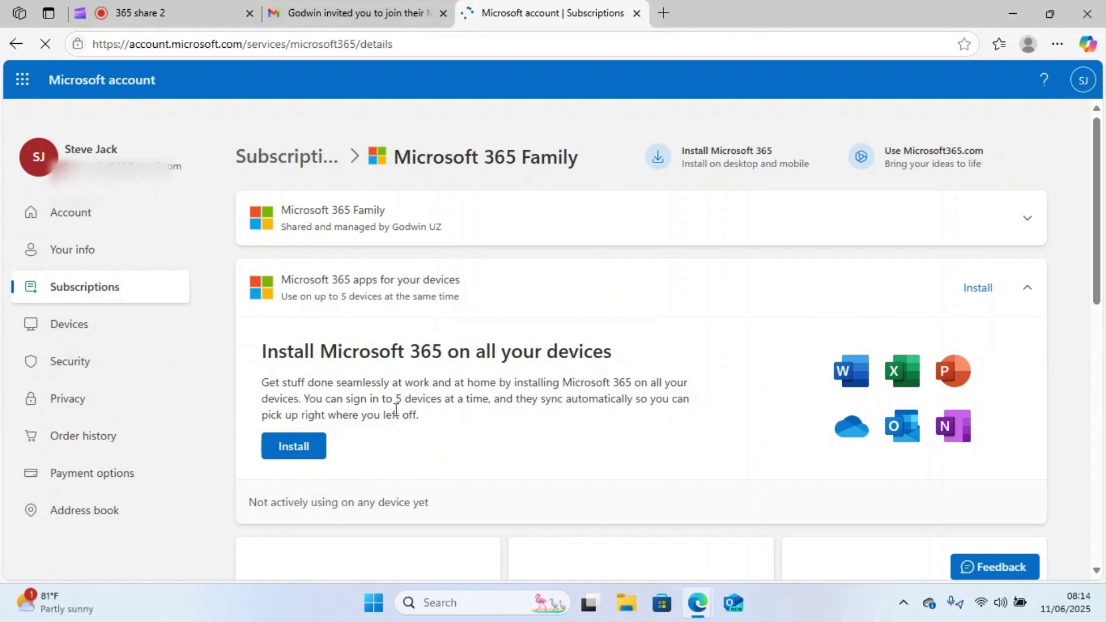
pyautogui.click(293, 449)
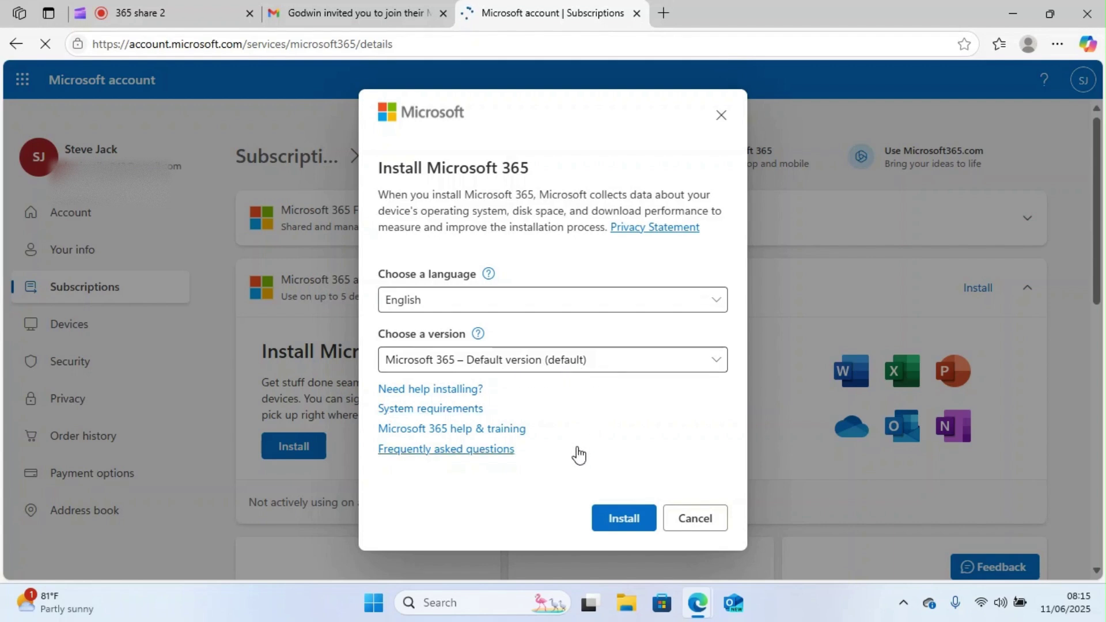
# Download the 7.3 MB OfficeSetup.exe installer and close the Downloads panel.
pyautogui.click(614, 525)
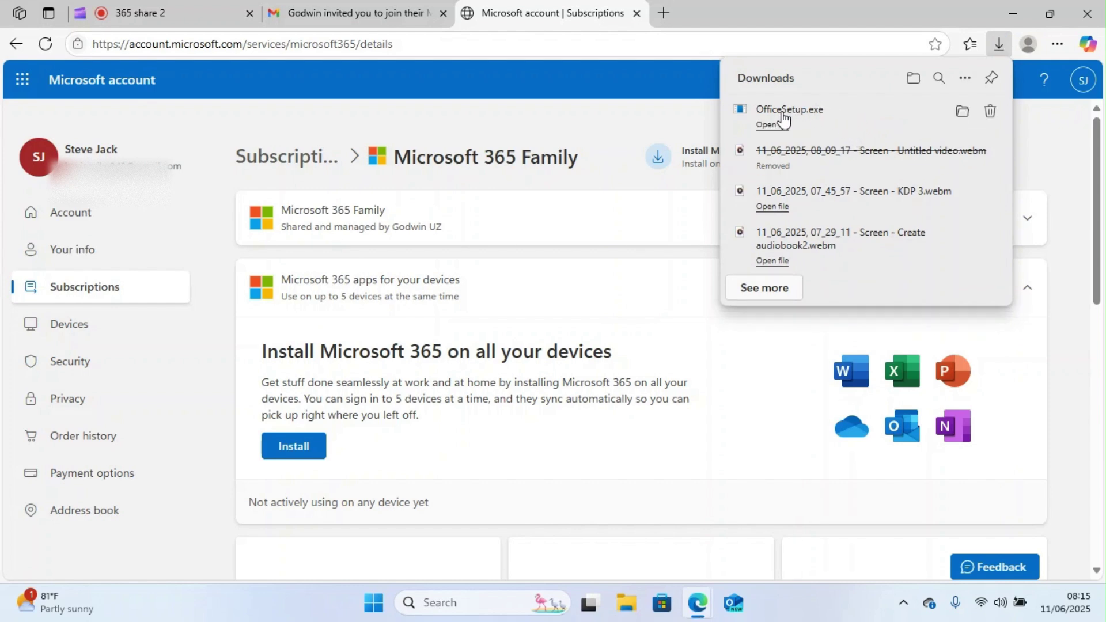
pyautogui.click(766, 119)
pyautogui.click(644, 81)
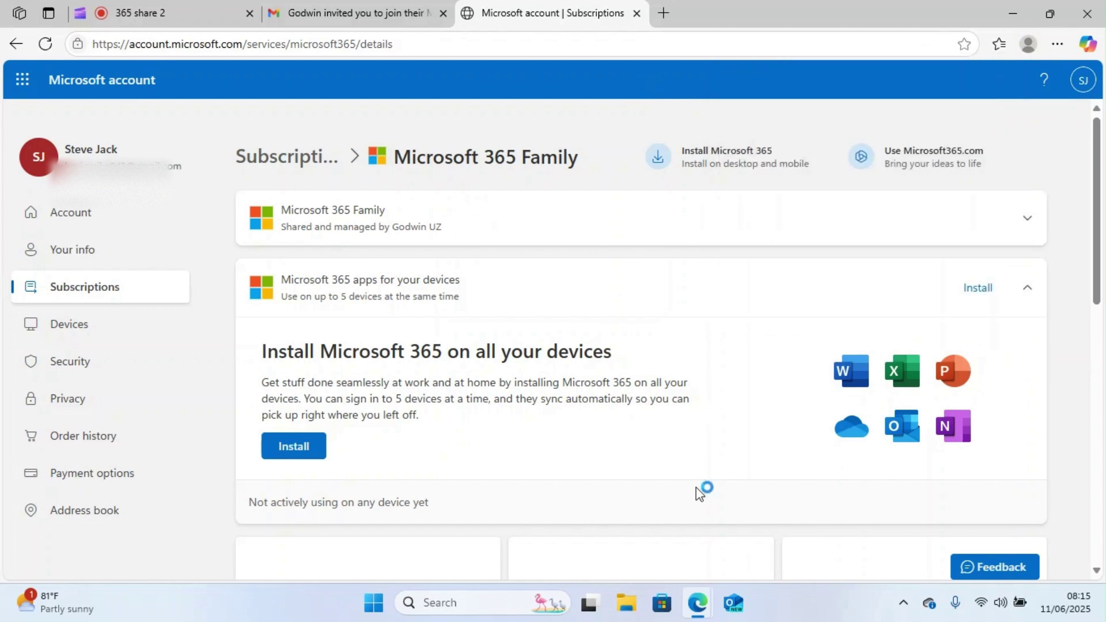
# Open File Explorer and show the Downloads folder containing OfficeSetup.
pyautogui.click(626, 612)
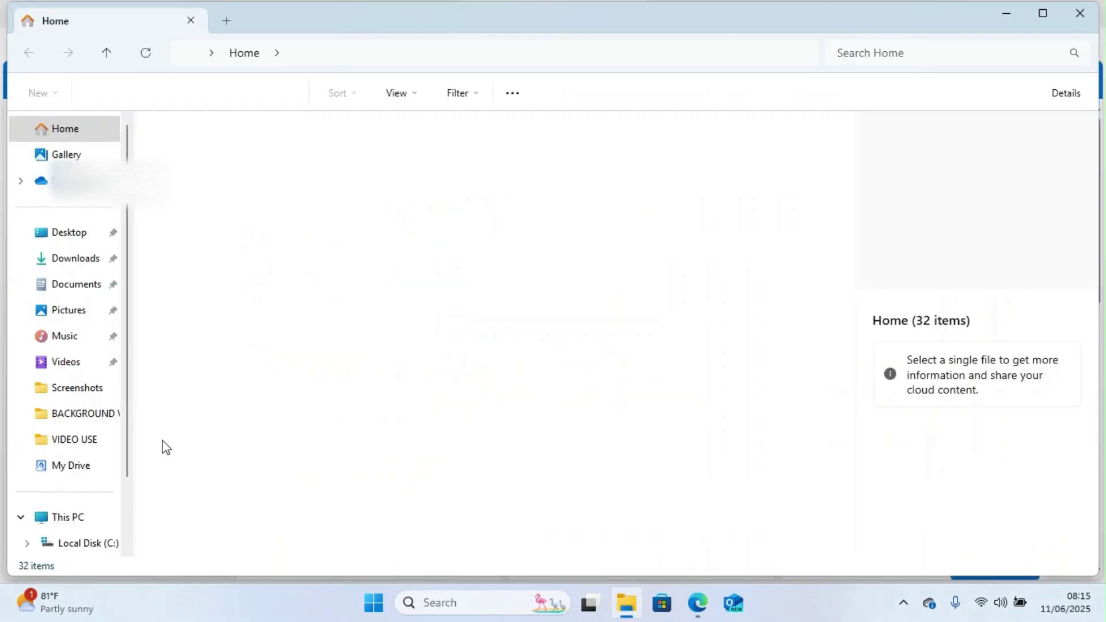
pyautogui.click(78, 258)
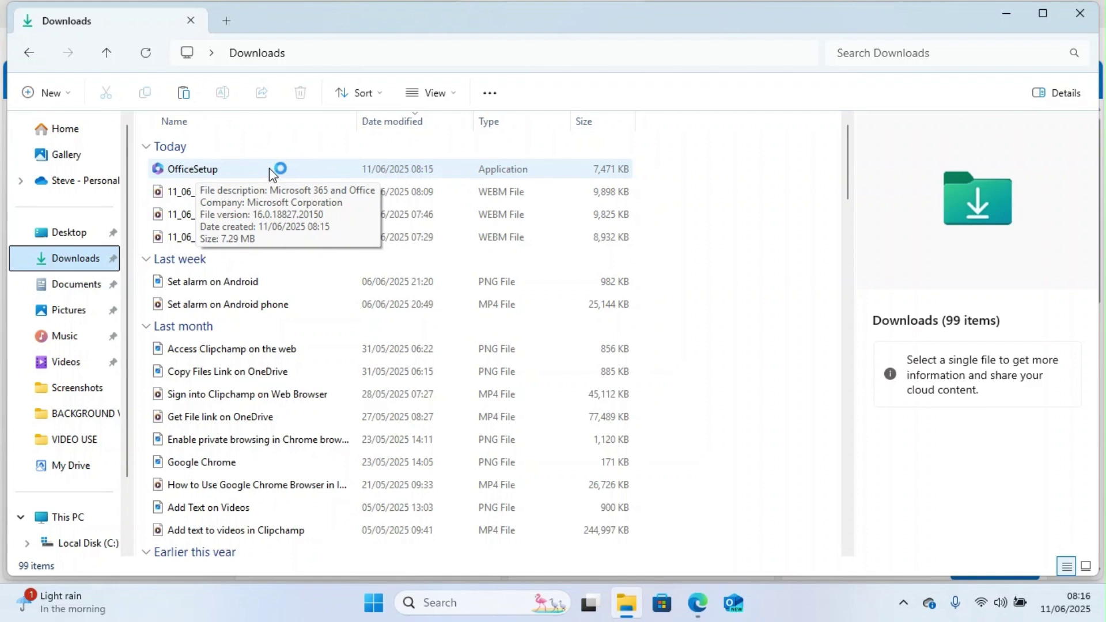
# Run the OfficeSetup installer from Downloads.
pyautogui.doubleClick(227, 172)
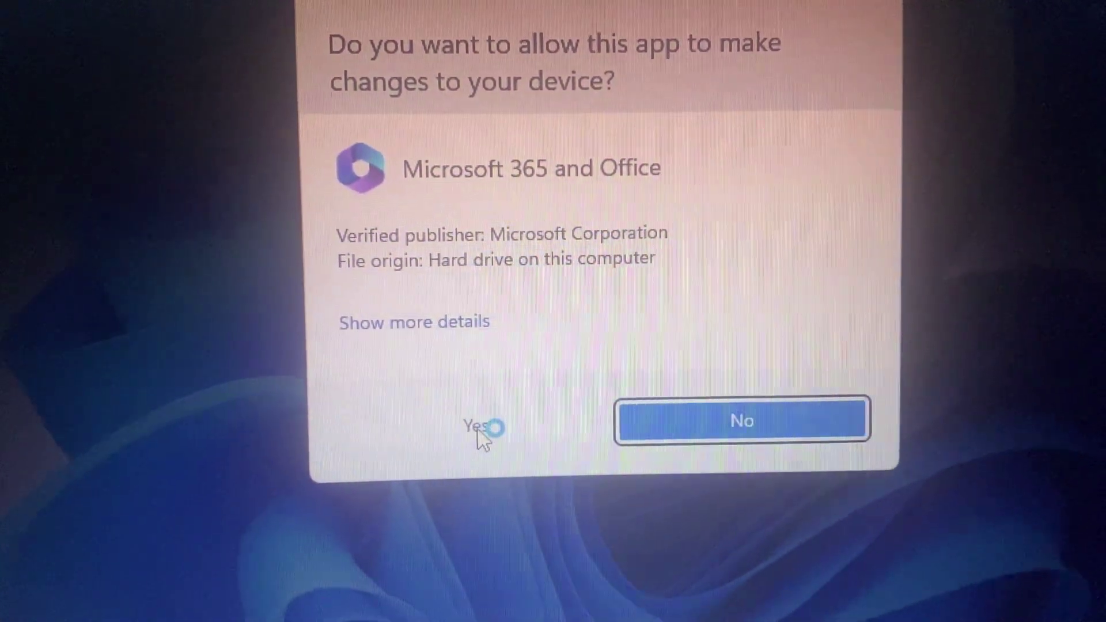
# Accept the User Account Control prompt so the Microsoft 365 installer starts.
pyautogui.click(482, 392)
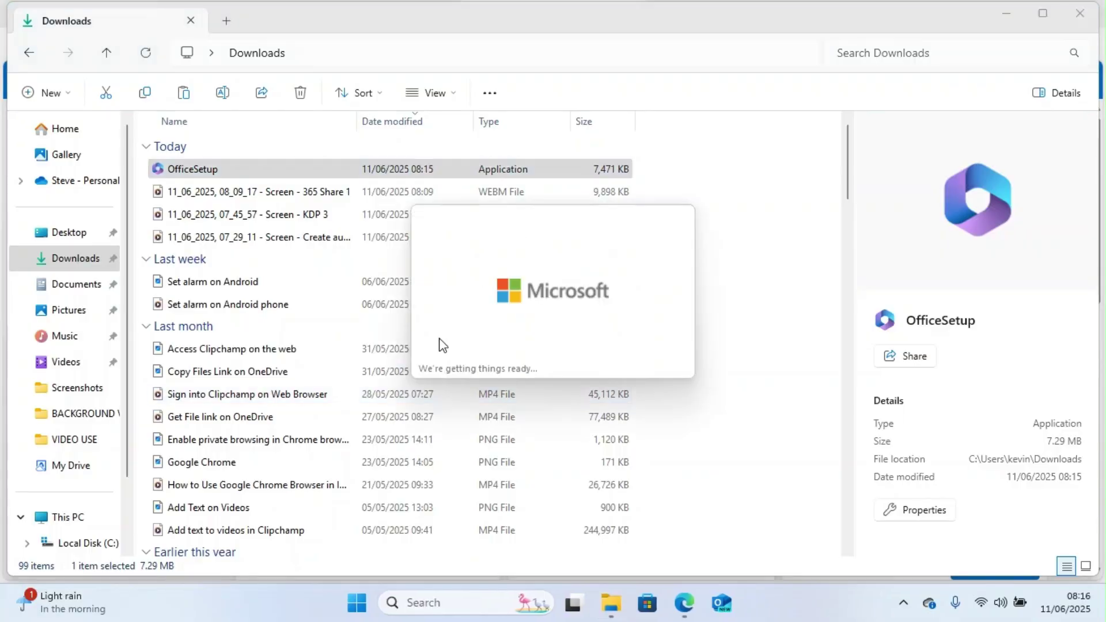